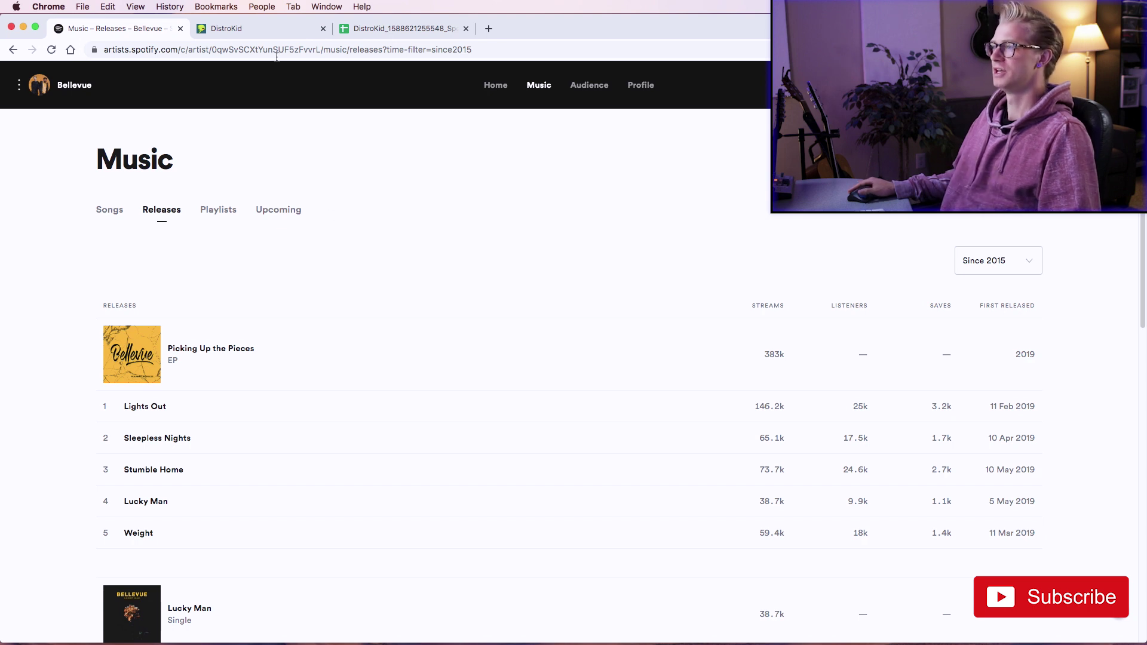
- Switch from Spotify for Artists to the DistroKid dashboard tab
left_click(273, 30)
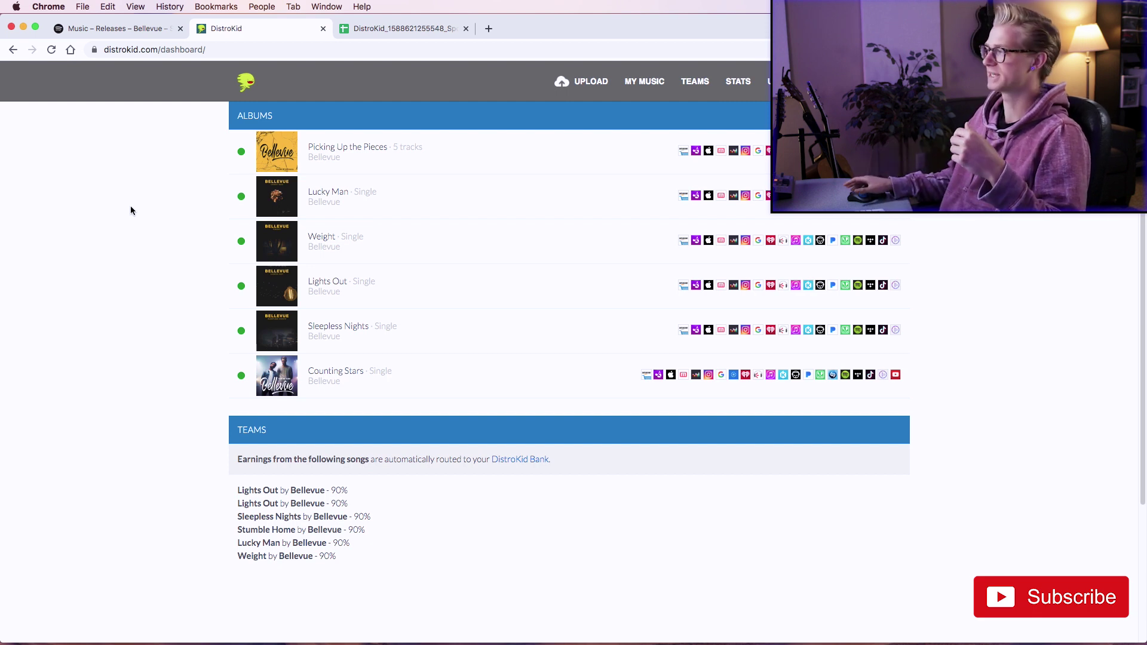
- Go to the DistroKid Bank page showing $1,624.55 total earnings
left_click(520, 459)
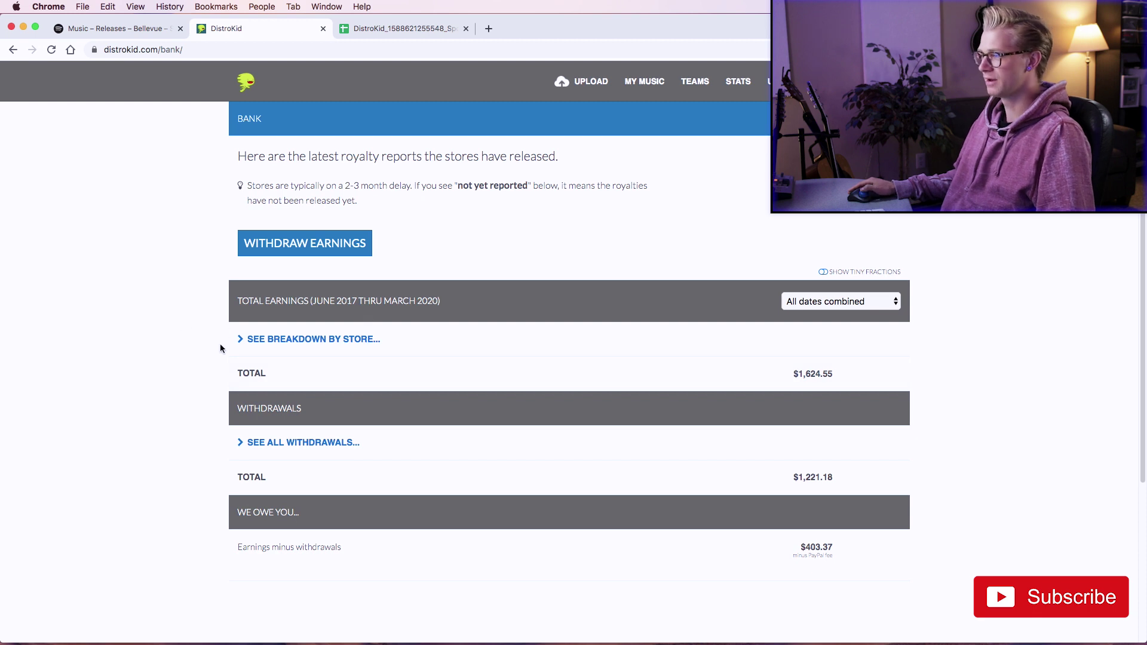
- Expand the breakdown by store and open the per-sale detail report for Feb 2020 Spotify earnings
left_click(303, 339)
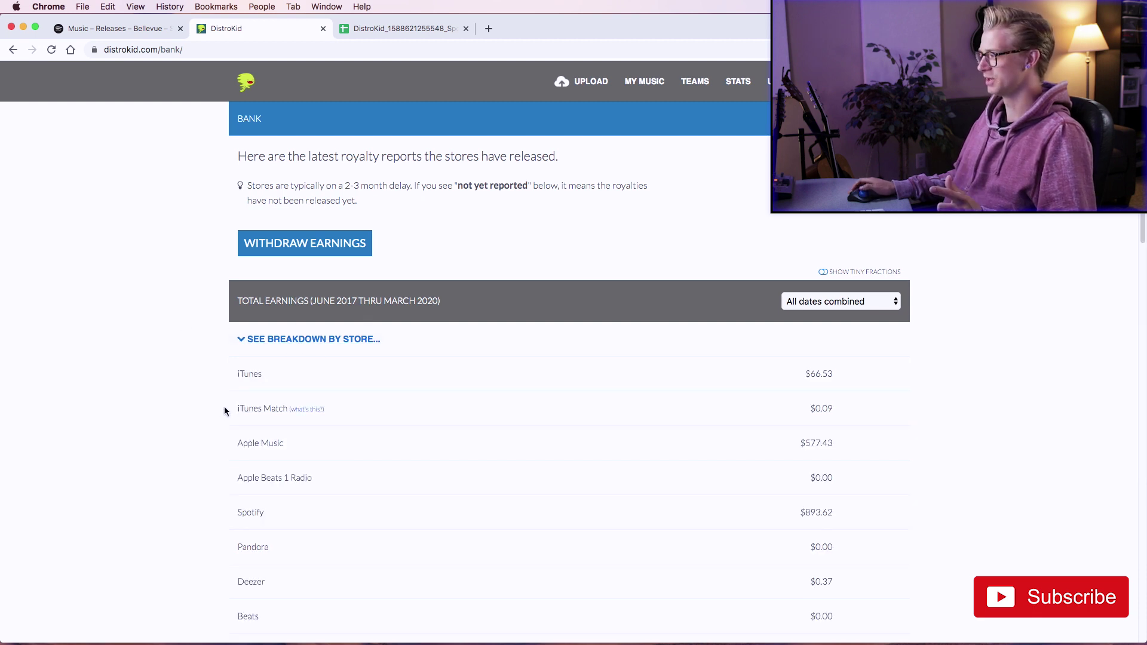
scroll(224, 410, "down", 5)
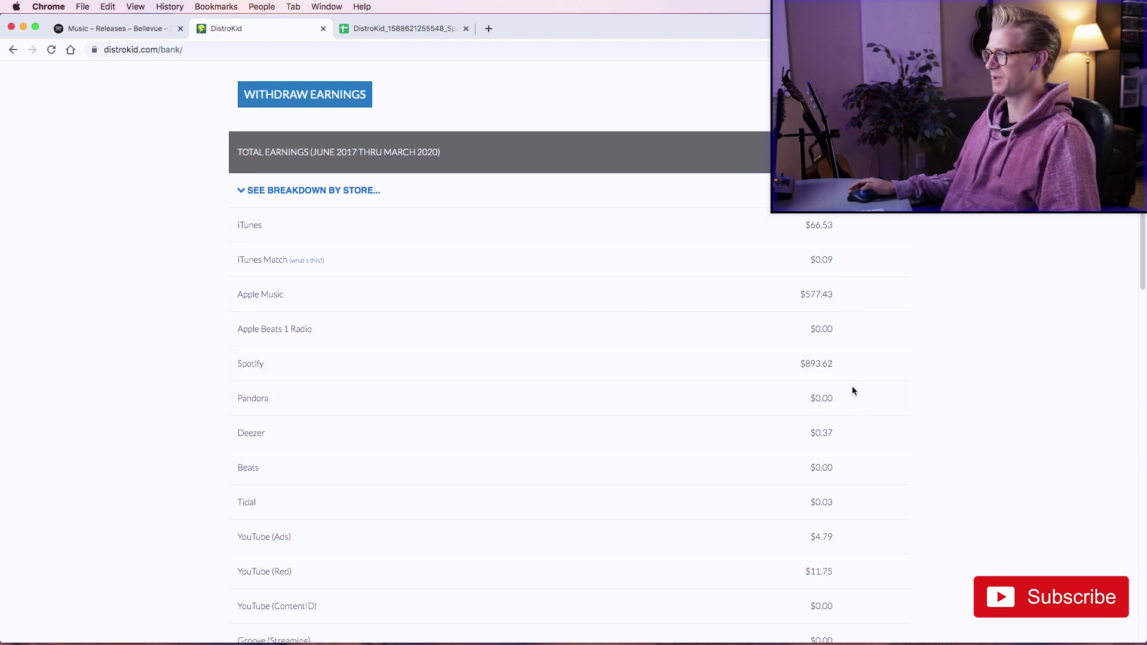
scroll(854, 394, "down", 1)
scroll(857, 409, "down", 15)
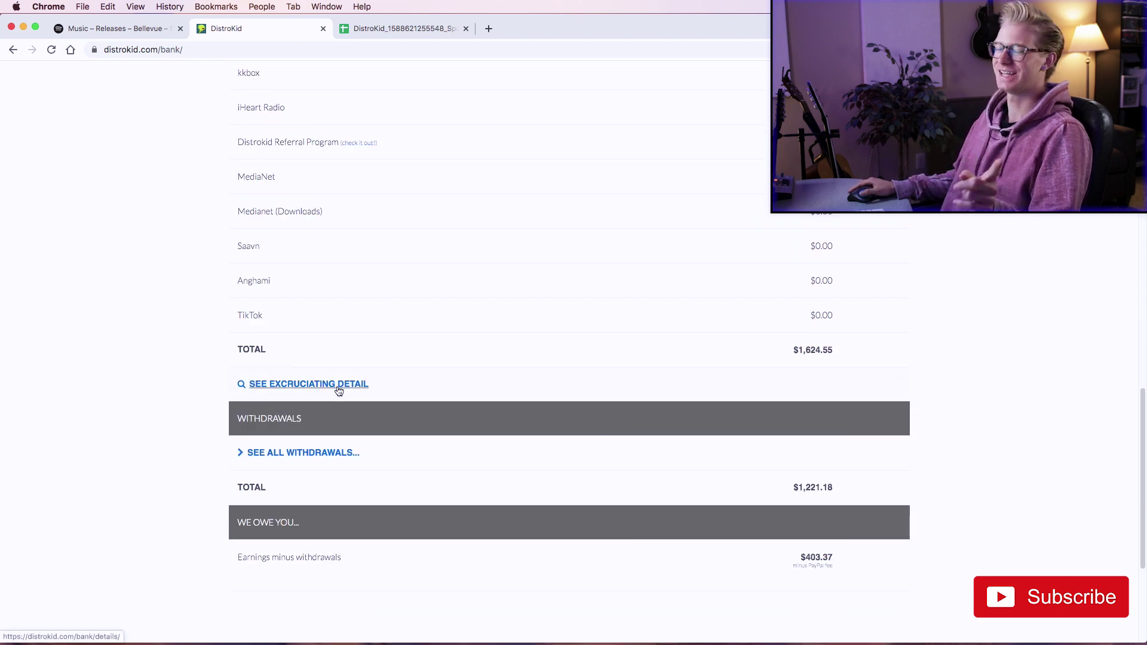
left_click(339, 390)
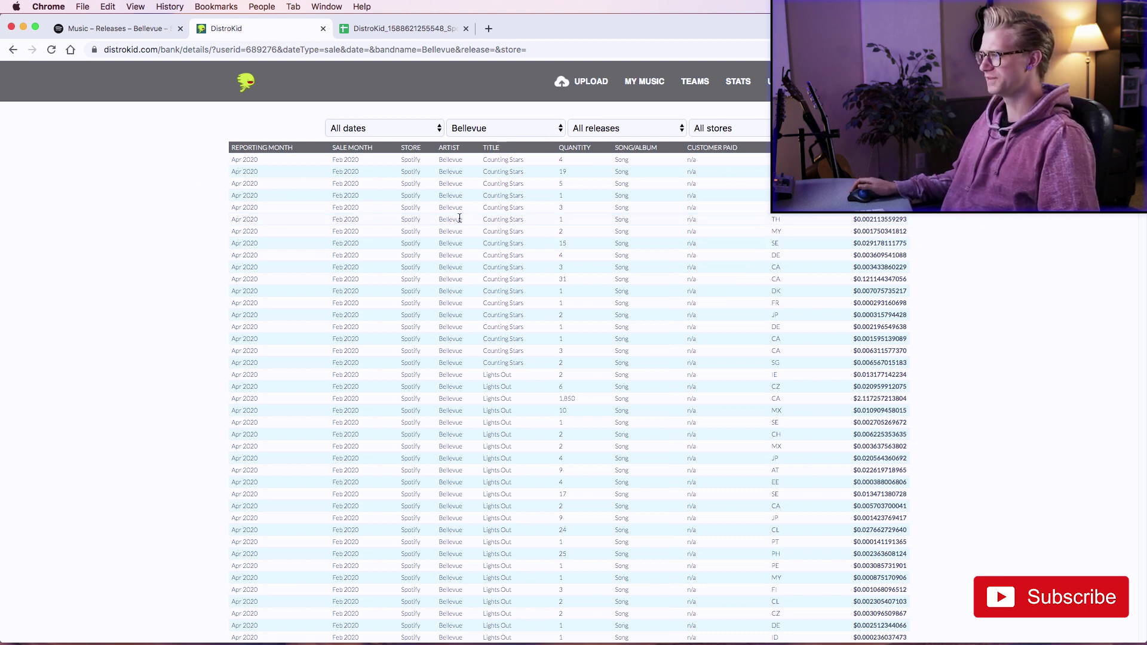
scroll(459, 219, "down", 15)
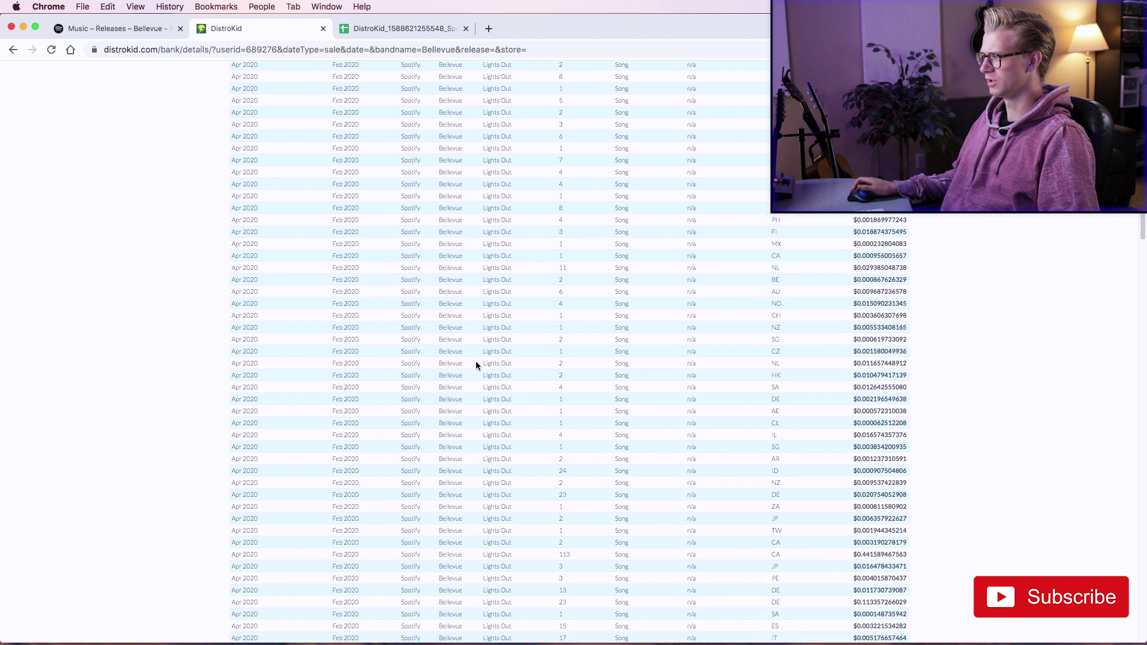
scroll(475, 361, "down", 15)
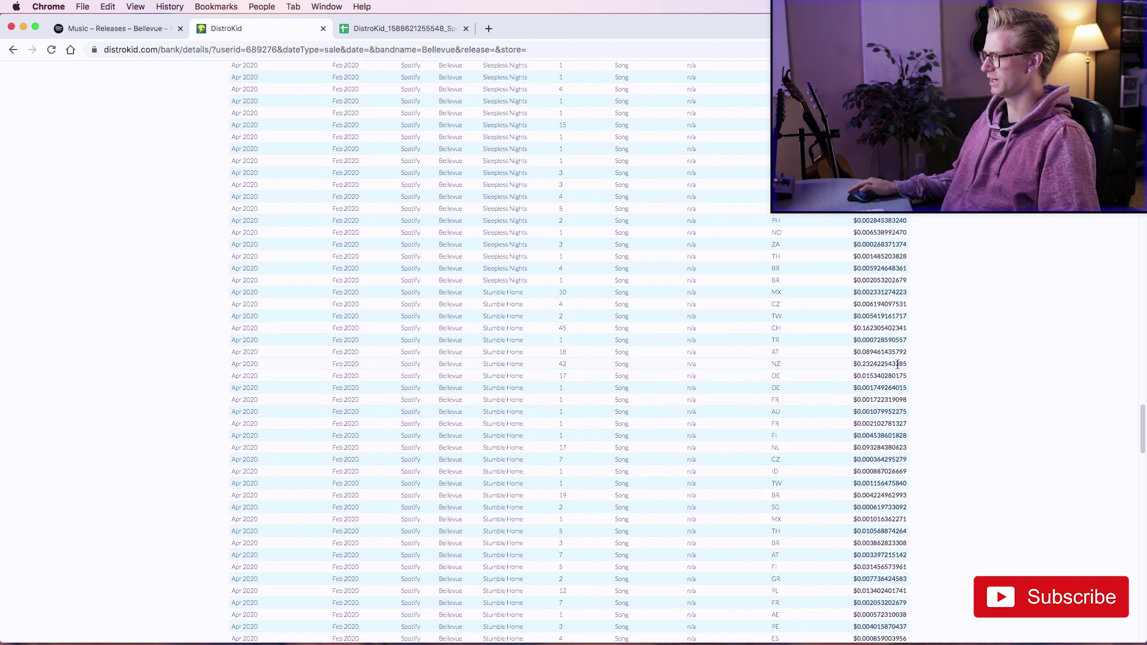
left_click_drag(1142, 418, 1127, 66)
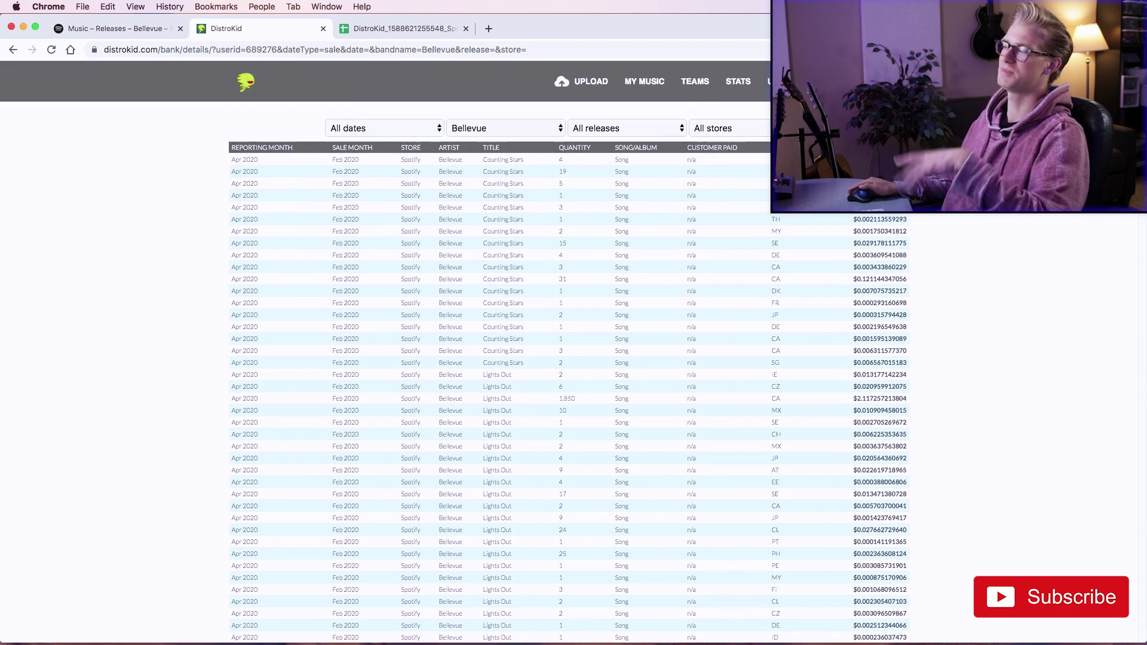
- Switch to the Spotify earnings sheet and inspect quantity and earnings values in G23:H24
key("ctrl+Tab")
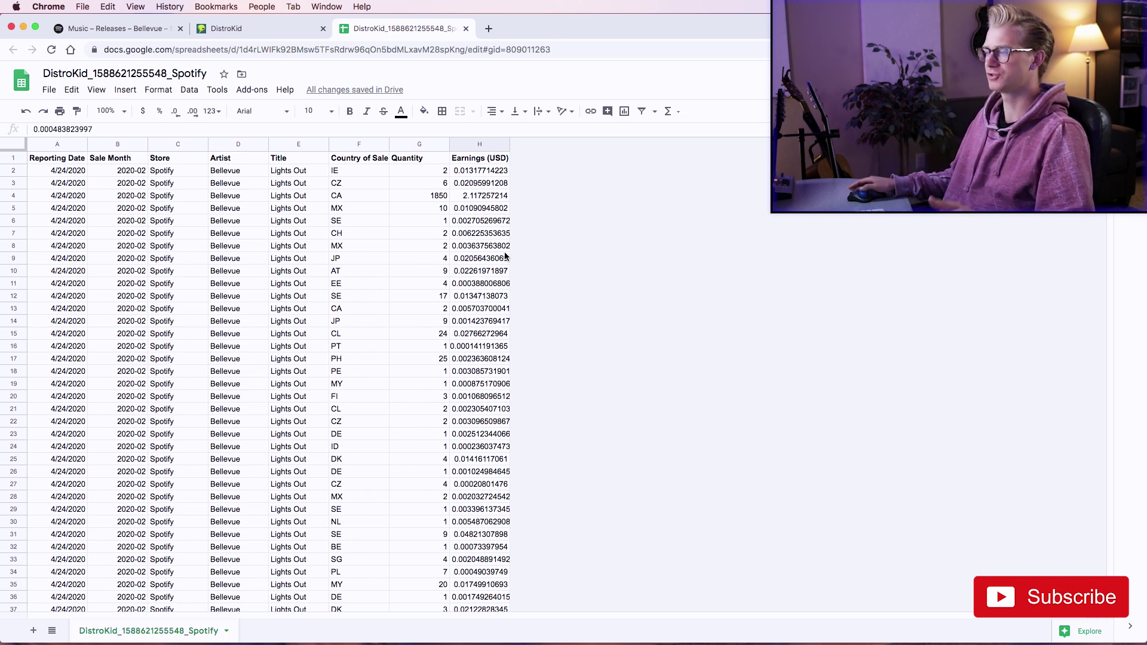
left_click(431, 446)
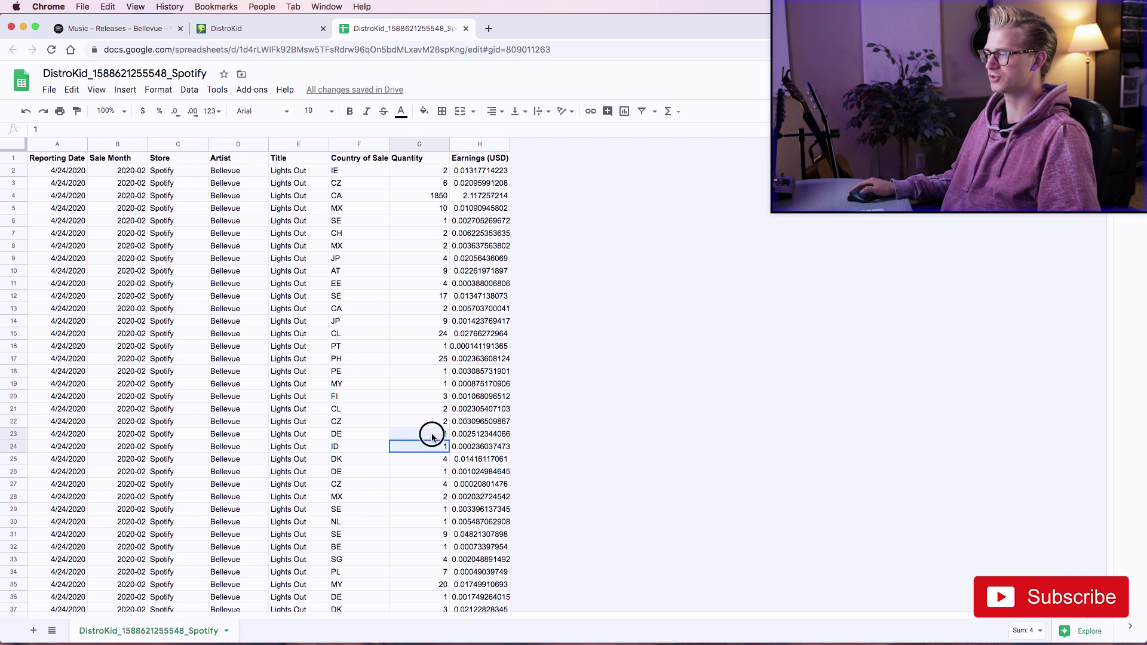
left_click(488, 436)
left_click_drag(488, 442, 487, 449)
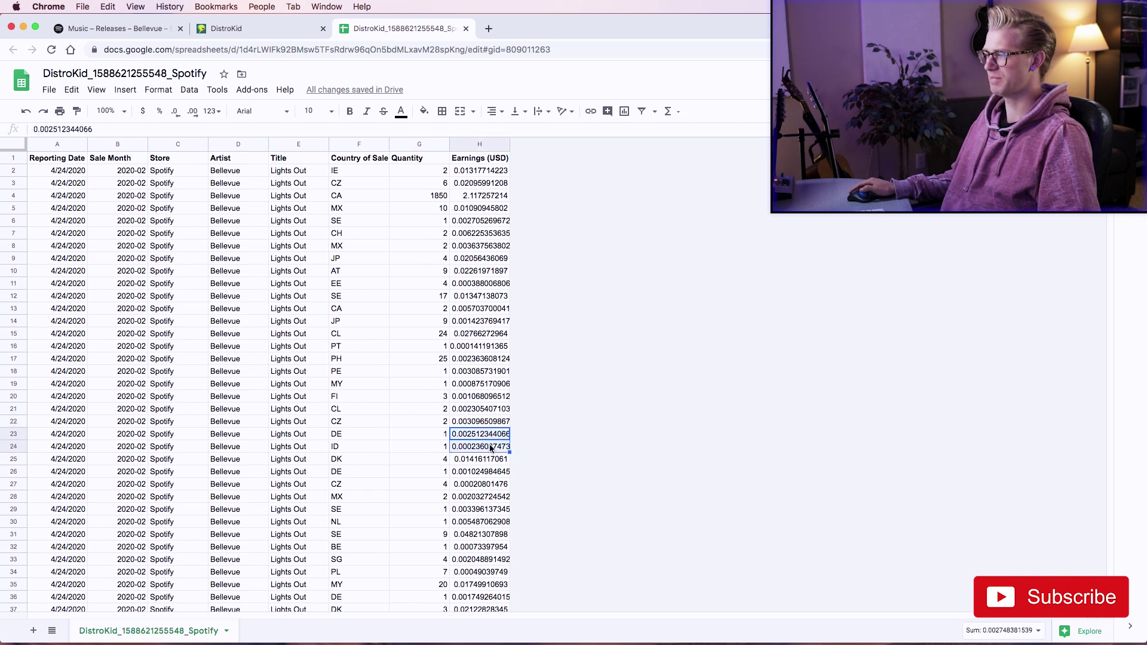
left_click_drag(483, 435, 481, 446)
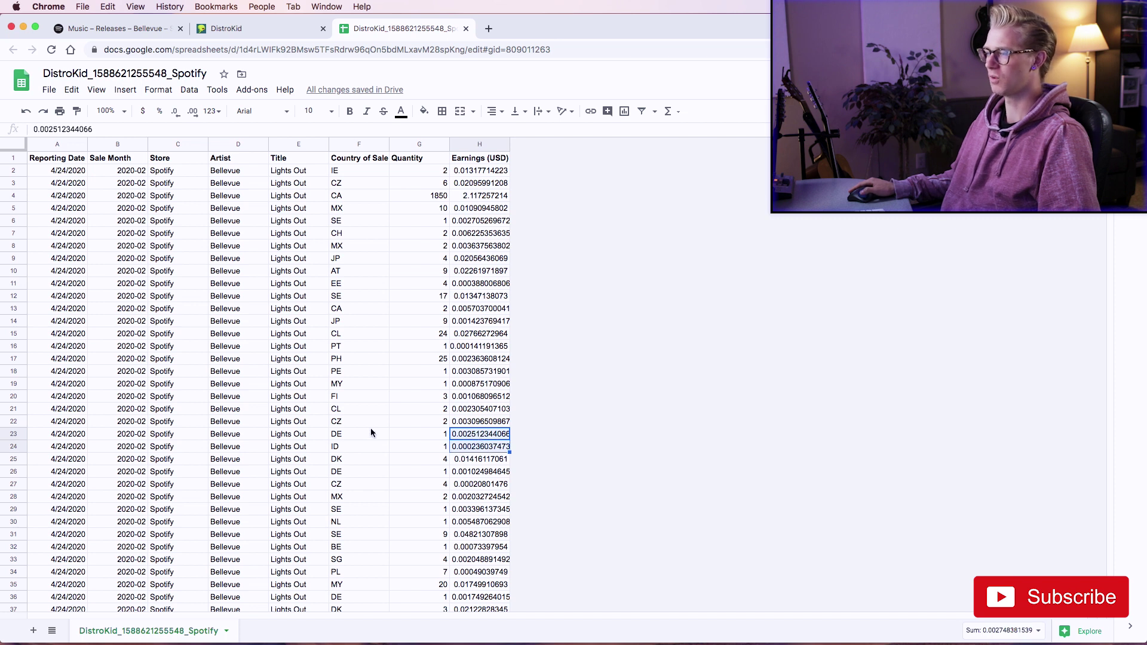
left_click(437, 448)
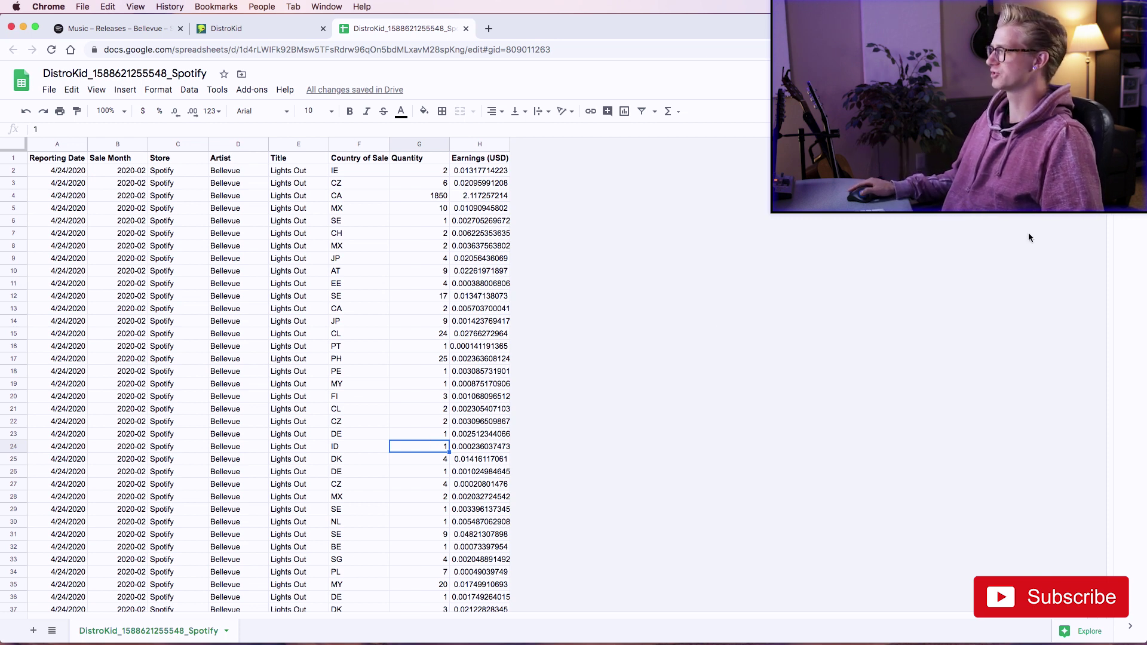
left_click(480, 158)
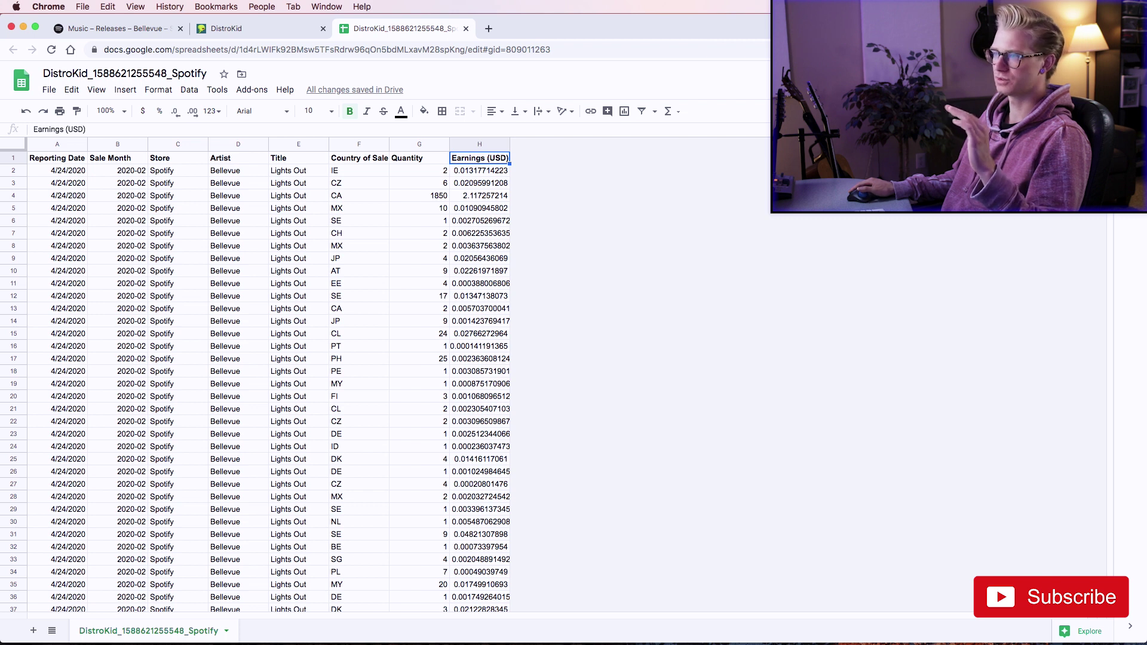
scroll(269, 383, "down", 20)
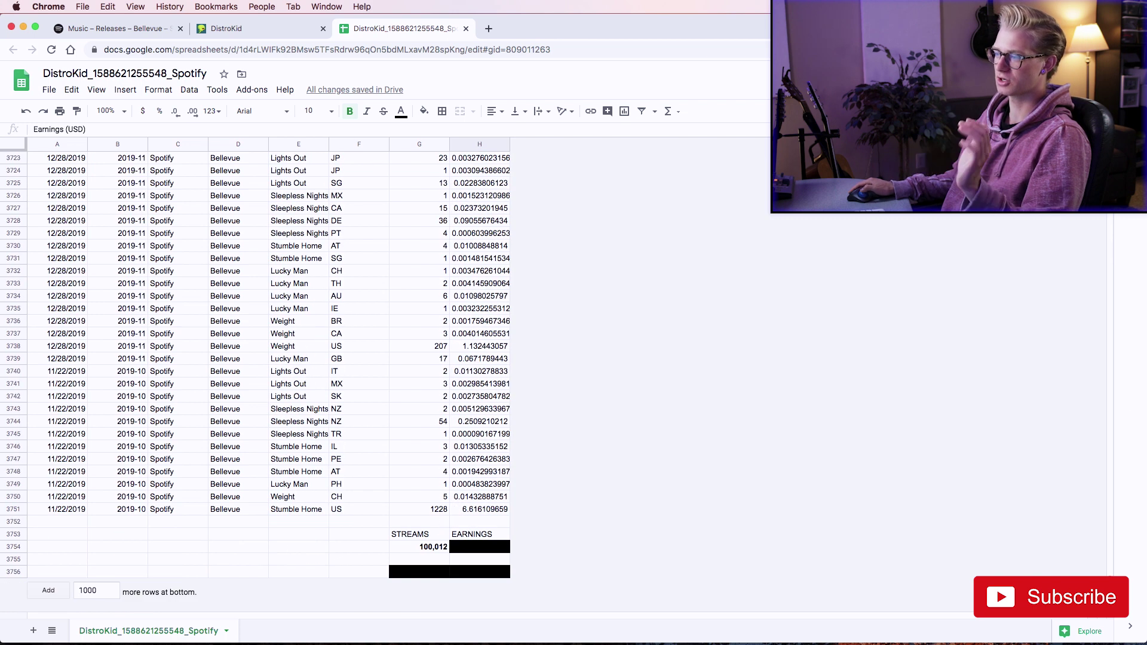
- Reset the black fill on H3754 to reveal the $279.67 total beside 100,012 streams
left_click(431, 547)
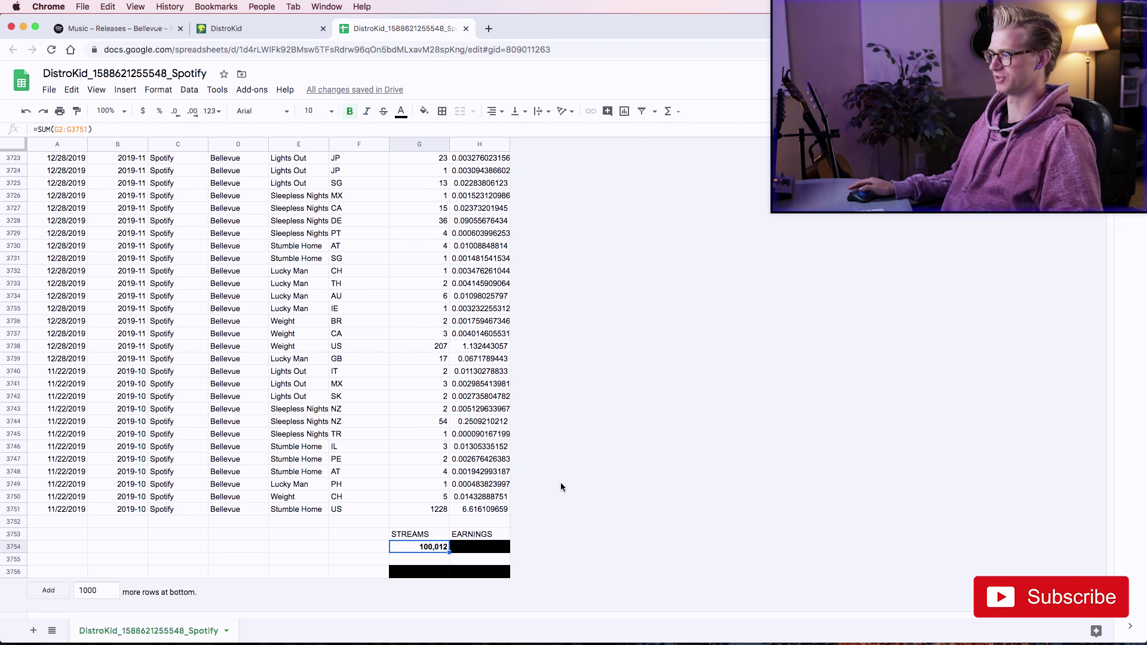
key("Right")
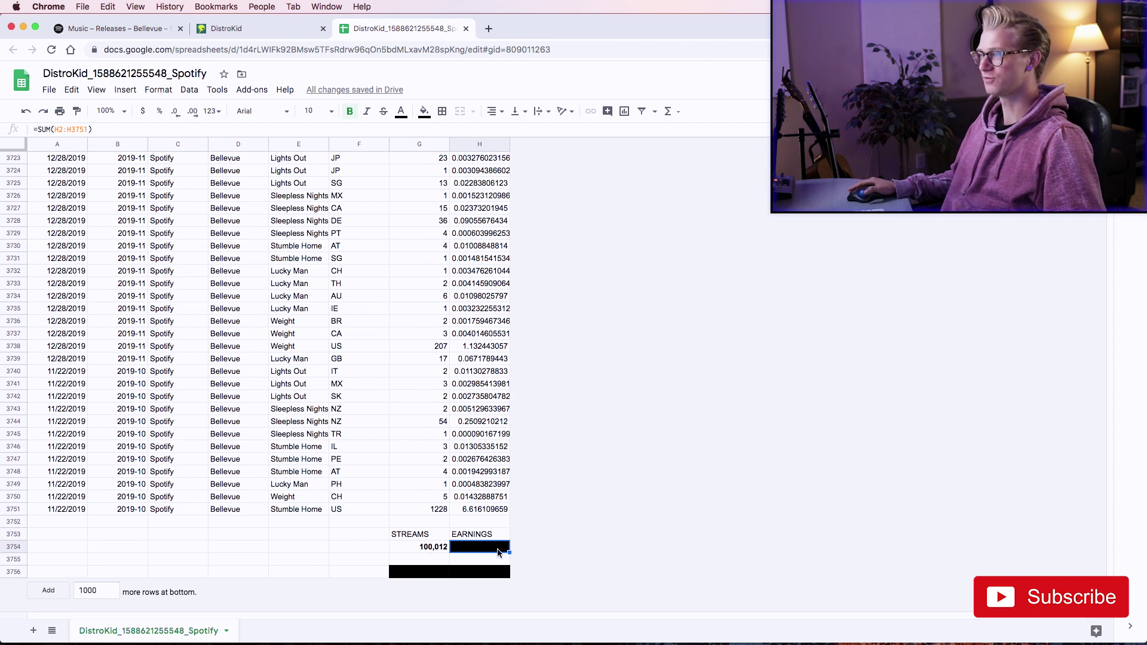
left_click(424, 110)
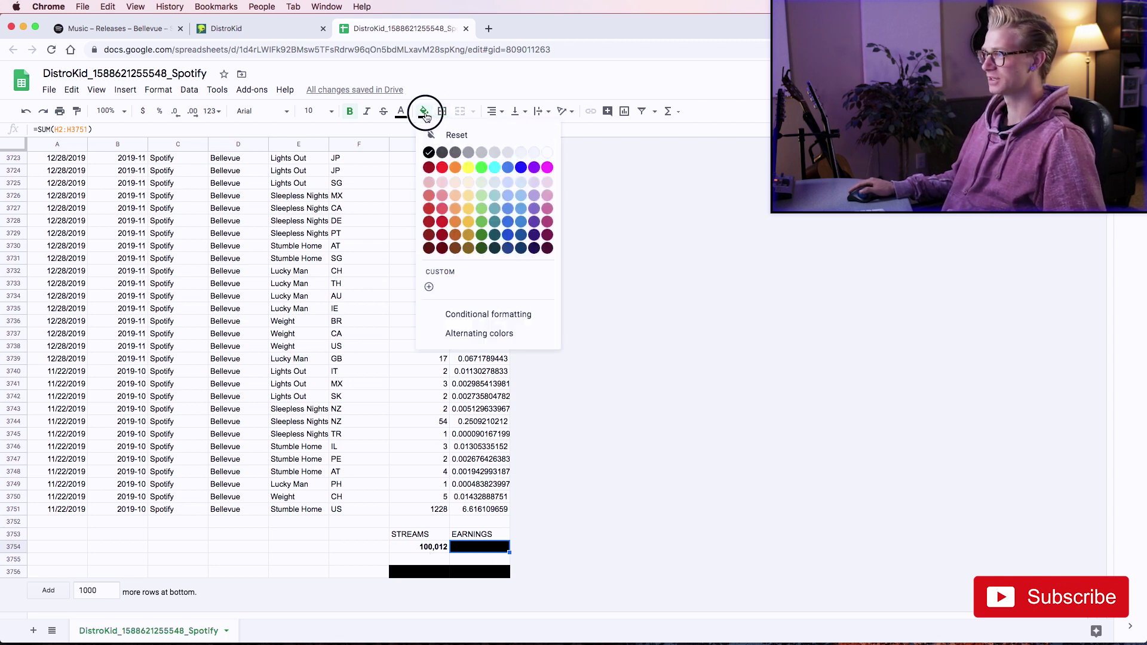
left_click(450, 137)
left_click(480, 246)
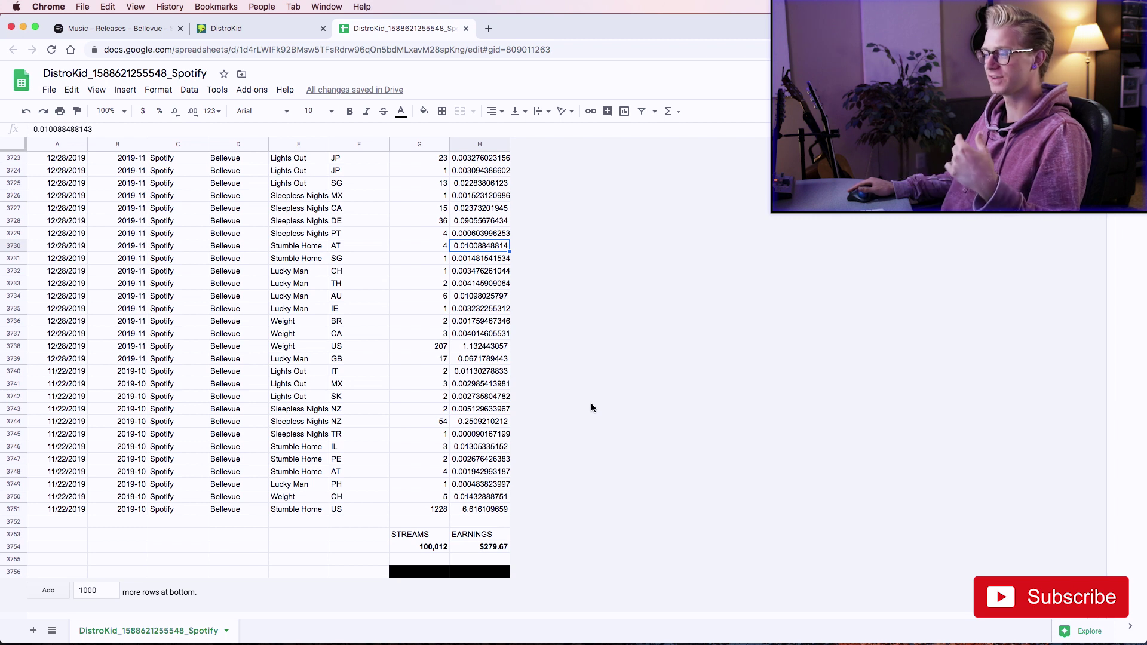
left_click(502, 547)
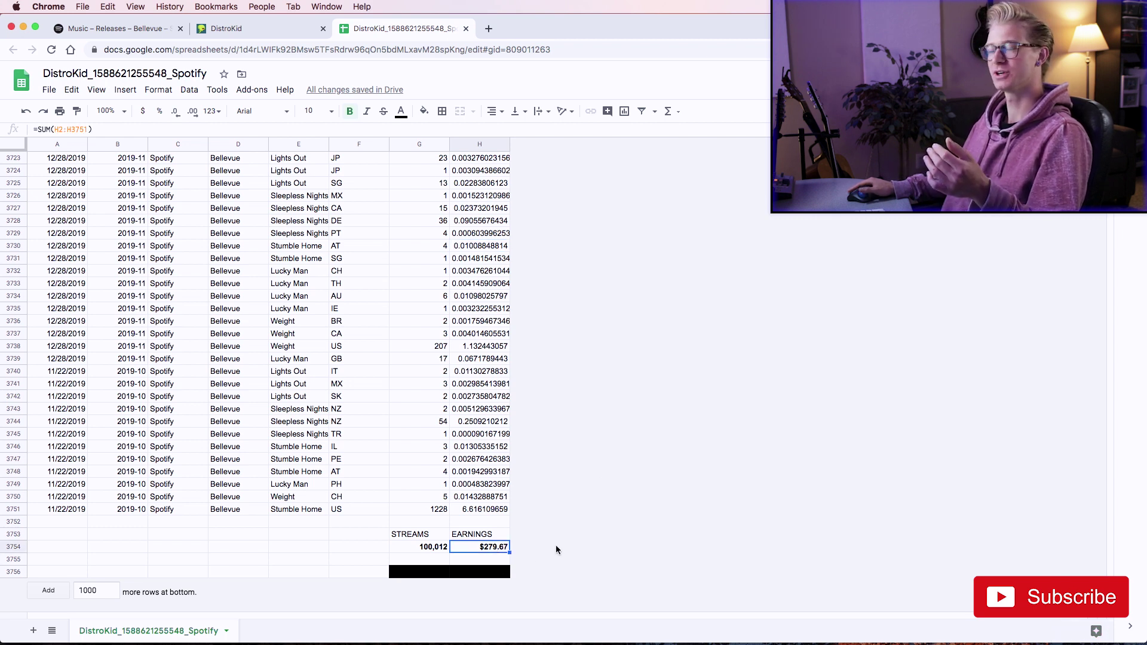
left_click(436, 547)
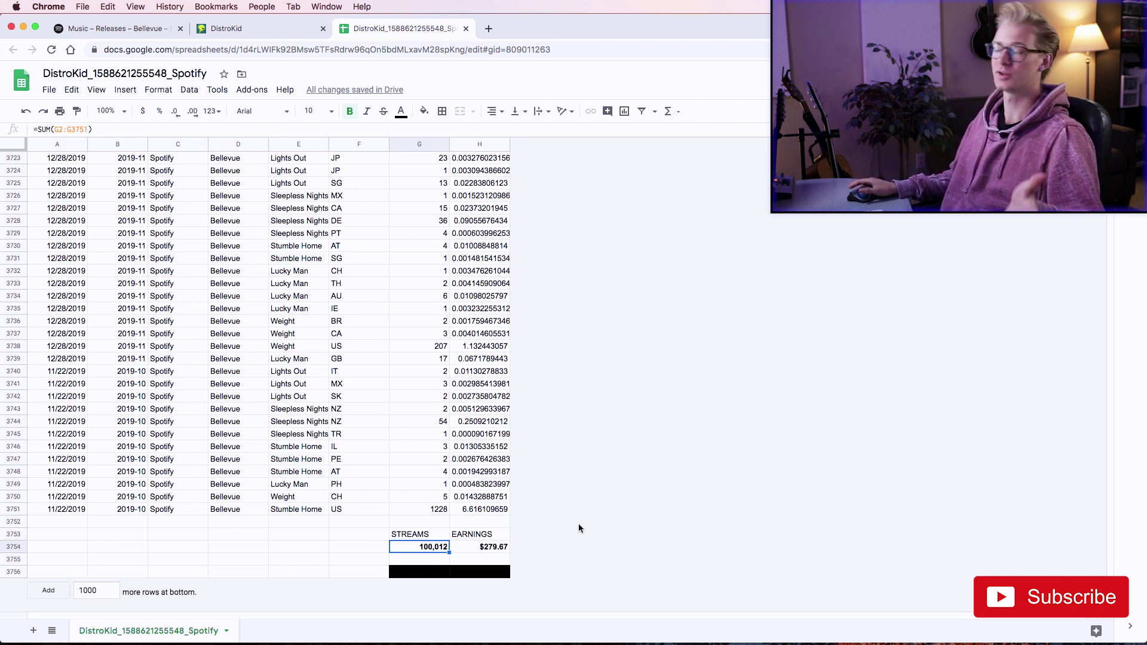
key("Down")
key("Down")
left_click(423, 111)
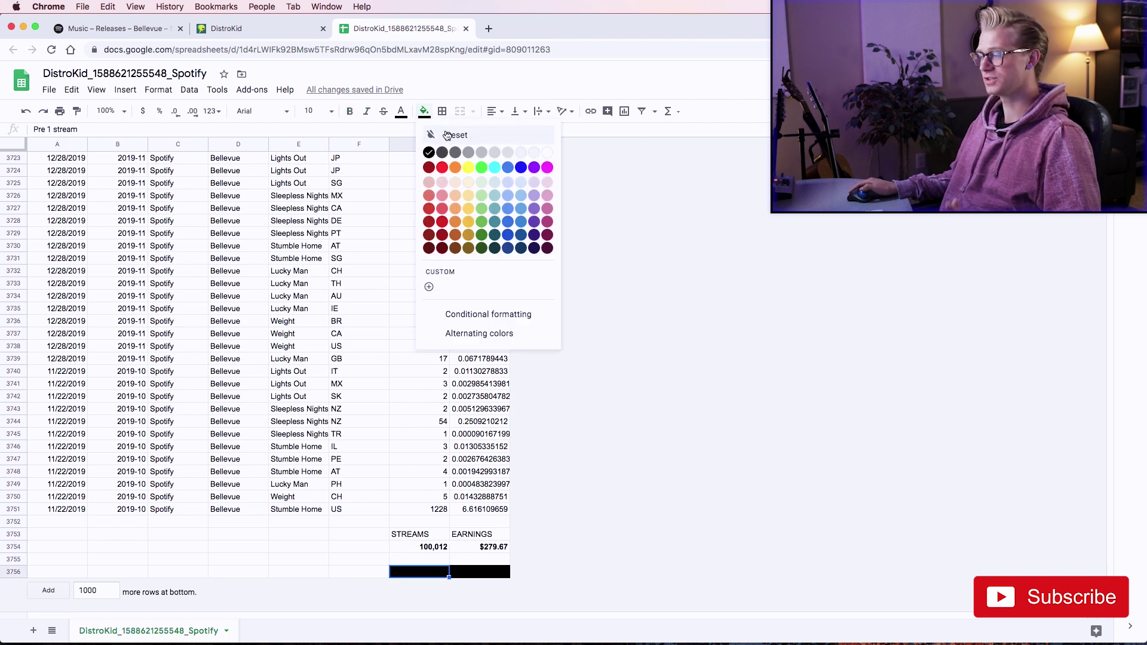
- Clear the black fill on G3756 to show the 'Pre 1 stream' label
left_click(460, 130)
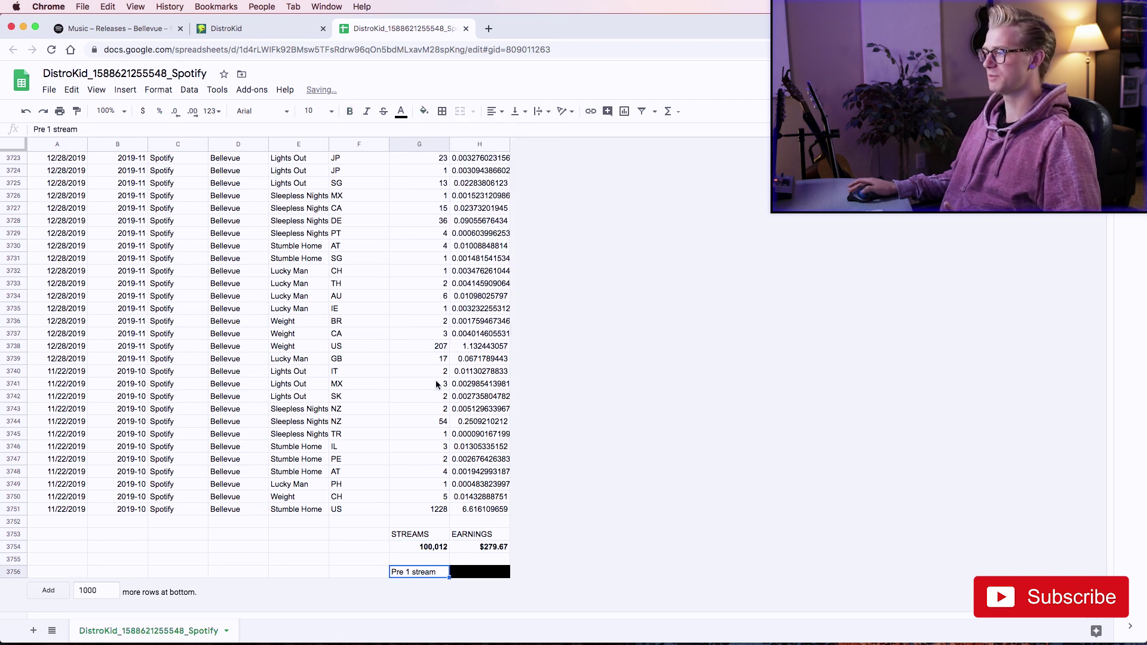
left_click(457, 545)
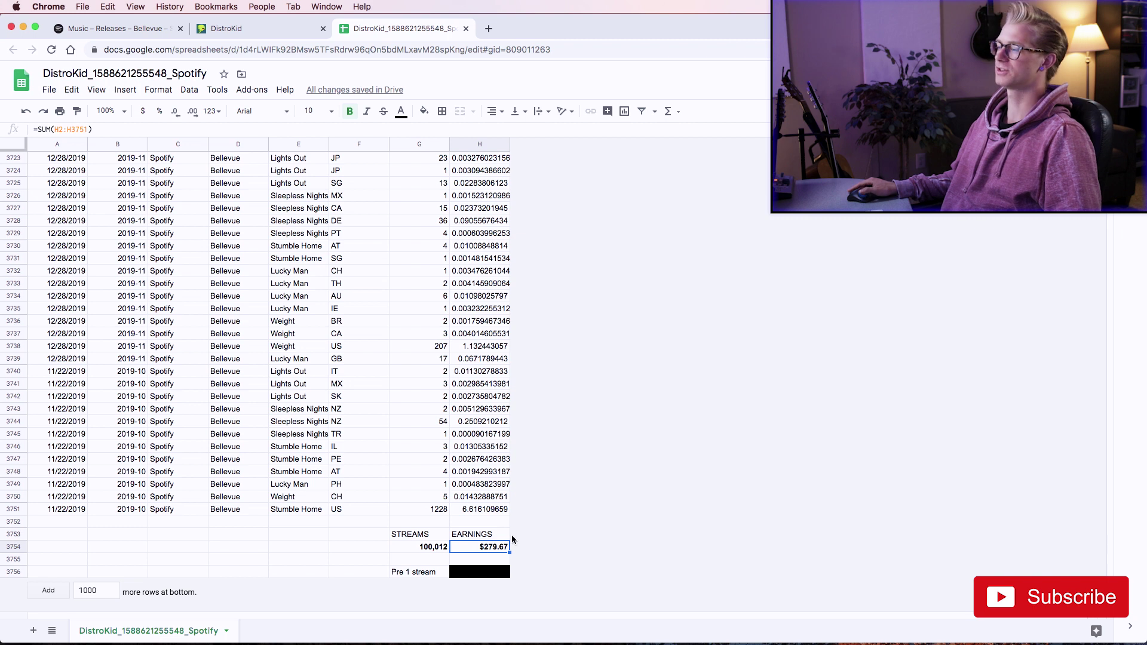
left_click(411, 574)
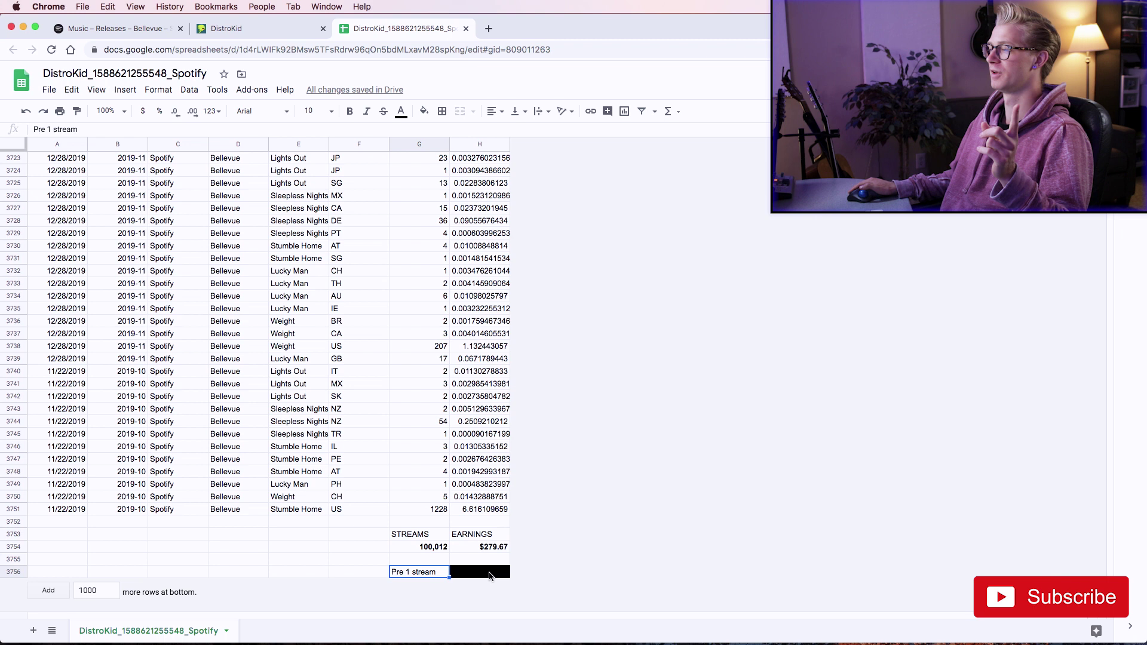
- Remove the black fill from H3756 to reveal the $0.003 per-stream result
left_click(490, 575)
left_click(424, 112)
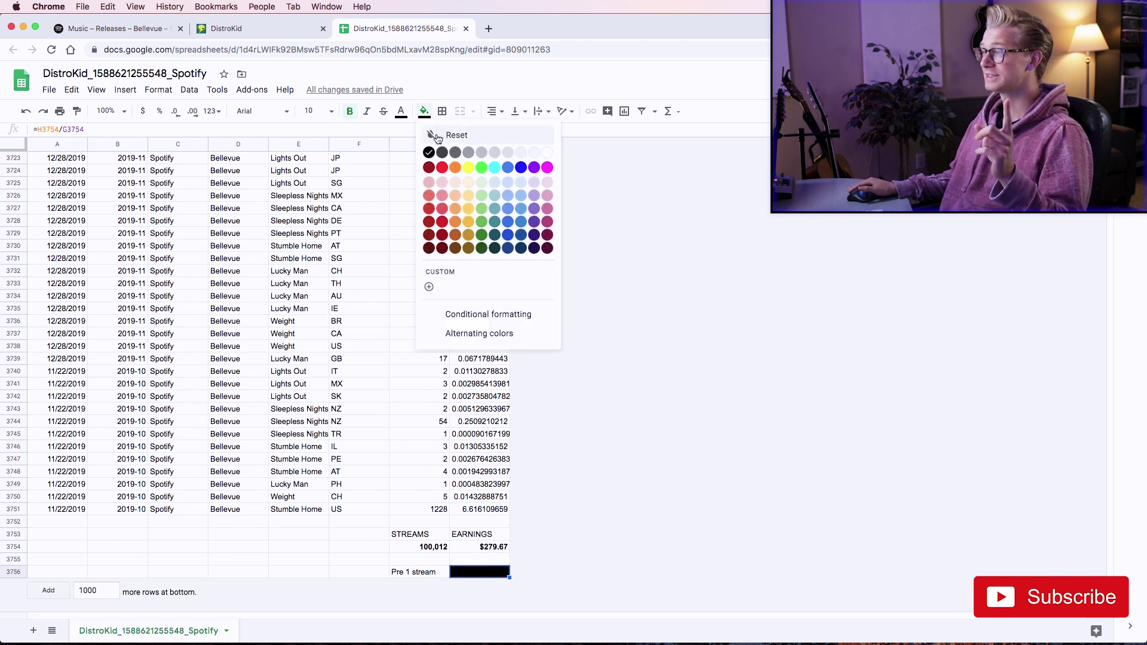
left_click(444, 128)
key("Up")
key("Up")
key("Up")
key("Up")
key("Up")
key("Up")
key("Up")
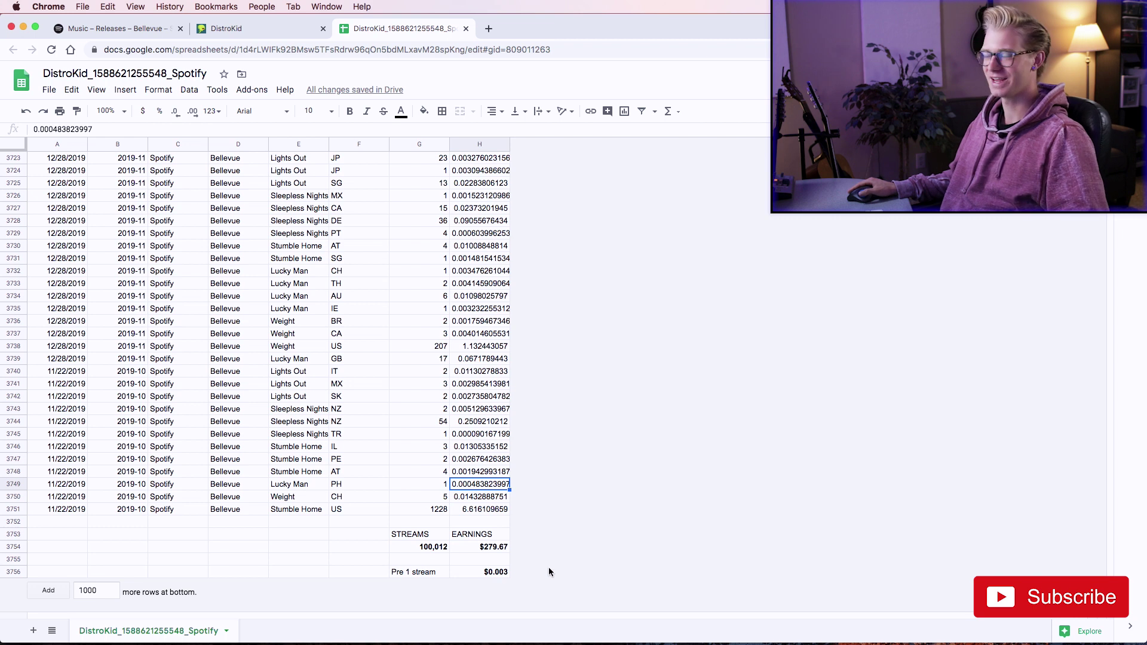
left_click(502, 574)
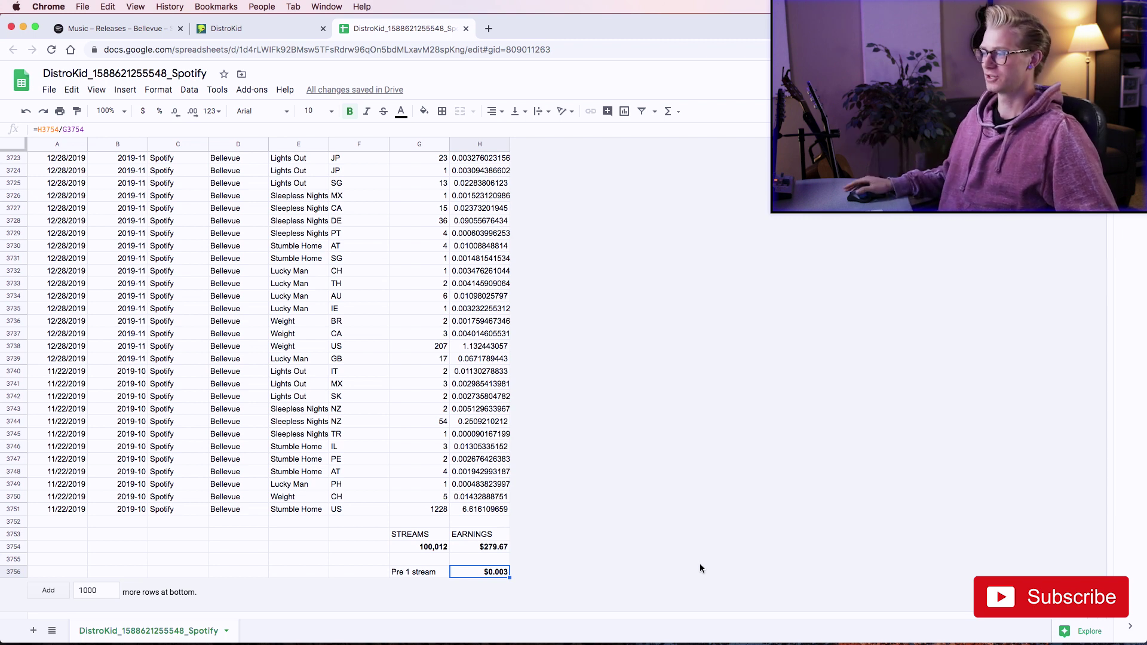
left_click(497, 536)
key("Up")
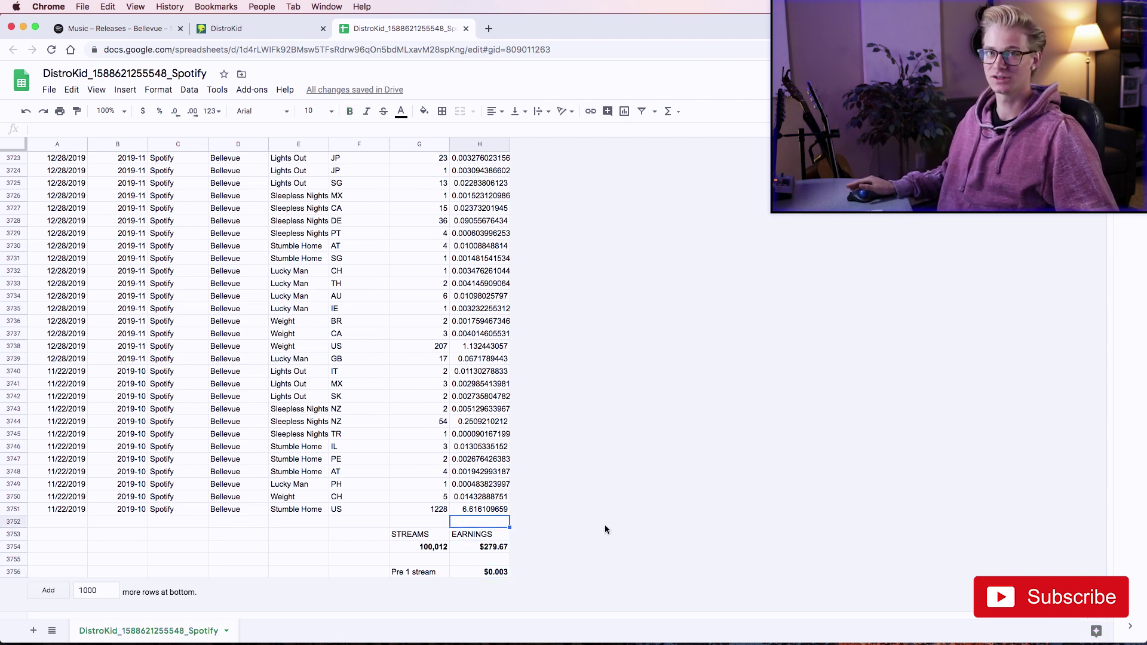